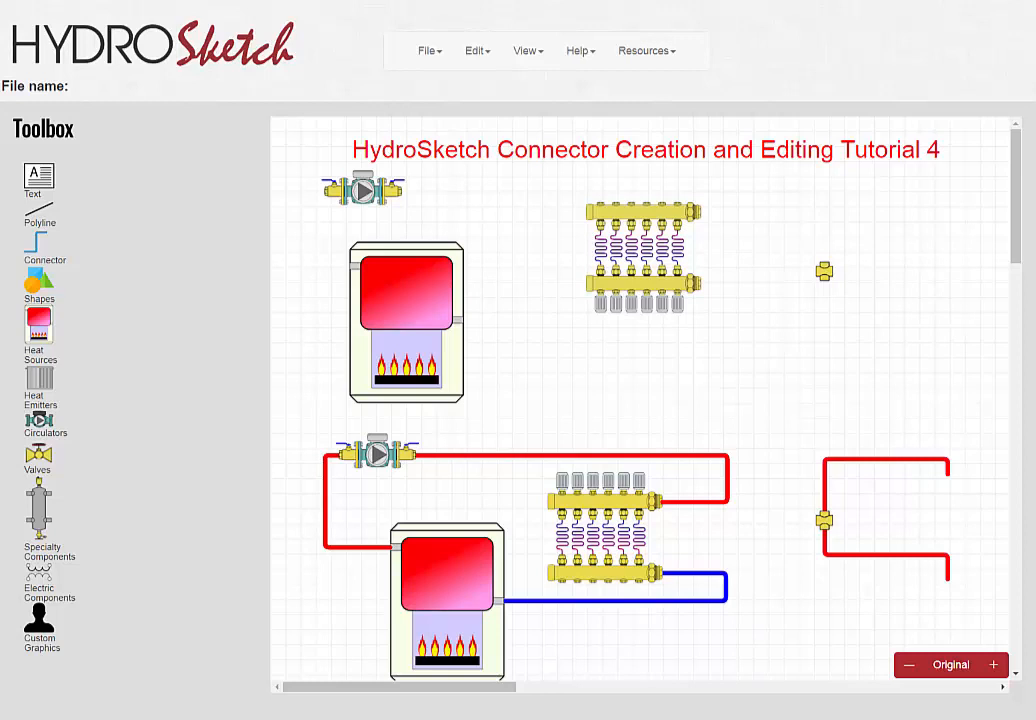
- Shift the lower diagram's manifold slightly toward the boiler and show all ports in the drawing
{"action": "mouse_move", "coordinate": [614, 514]}
{"action": "left_mouse_down"}
{"action": "mouse_move", "coordinate": [676, 500]}
{"action": "mouse_move", "coordinate": [608, 498]}
{"action": "mouse_move", "coordinate": [601, 509]}
{"action": "left_mouse_up"}
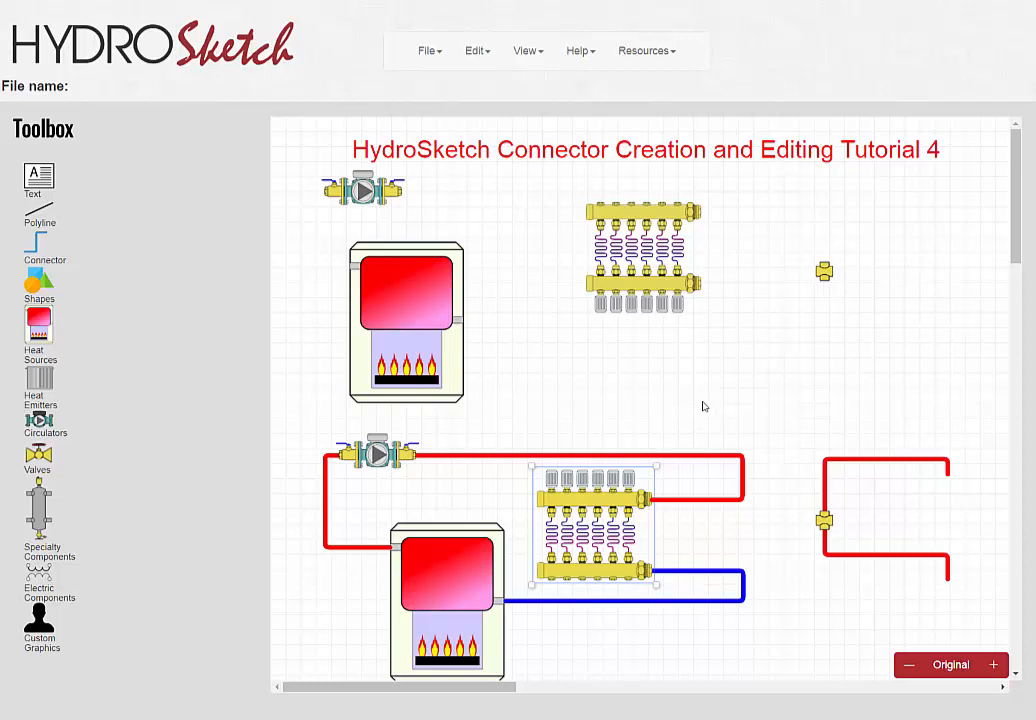
{"action": "left_click", "coordinate": [544, 56]}
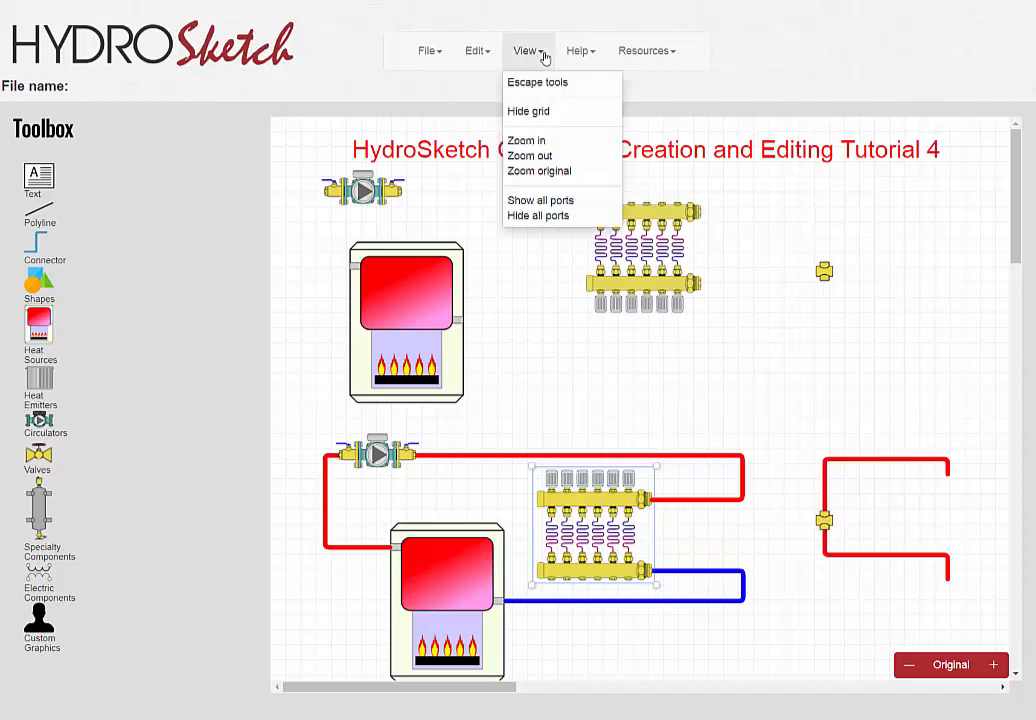
{"action": "left_click", "coordinate": [564, 204]}
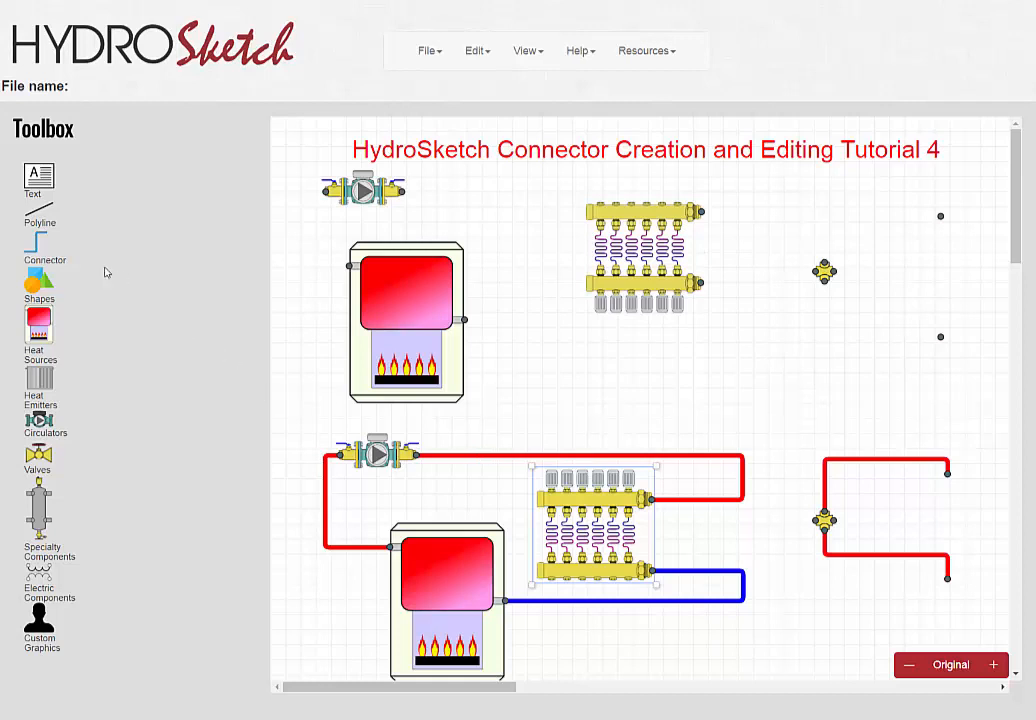
- Draw red connectors from the upper boiler's supply port to the circulator inlet, and from the circulator outlet to the upper manifold header
{"action": "left_click", "coordinate": [36, 242]}
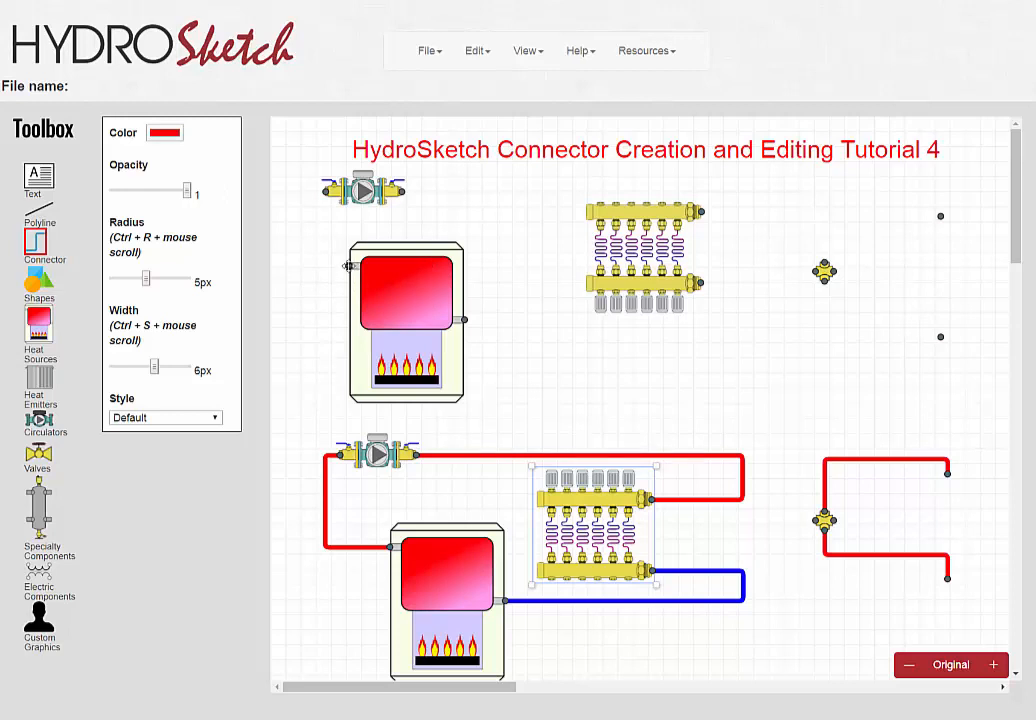
{"action": "left_click_drag", "start_coordinate": [348, 266], "coordinate": [326, 190]}
{"action": "left_click_drag", "start_coordinate": [326, 192], "coordinate": [326, 191]}
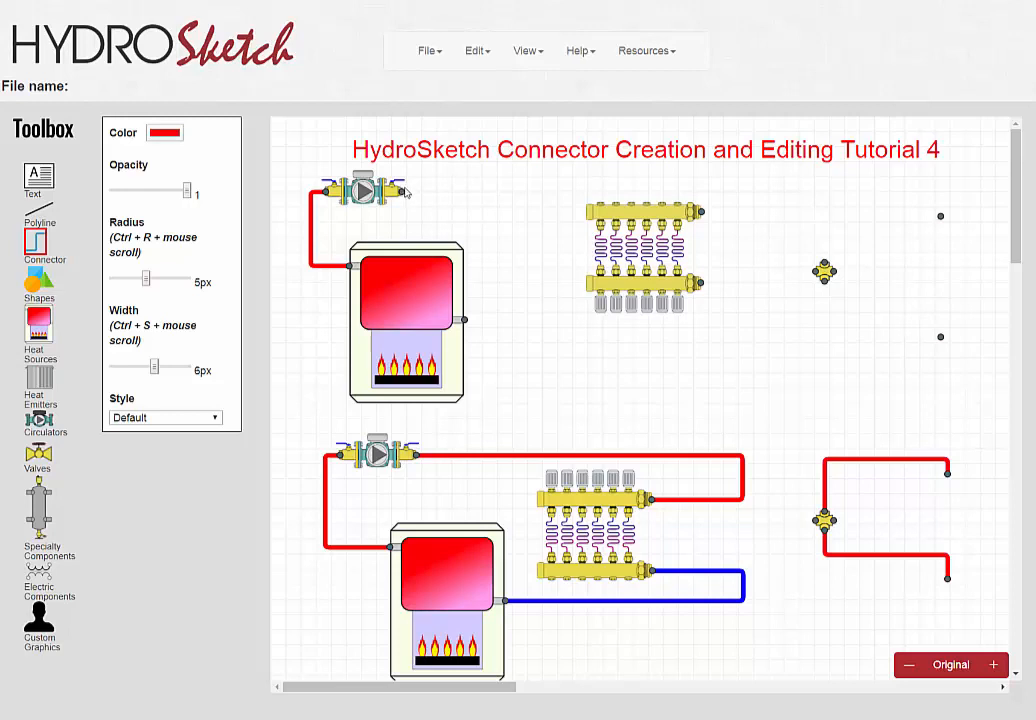
{"action": "left_click_drag", "start_coordinate": [405, 191], "coordinate": [705, 216]}
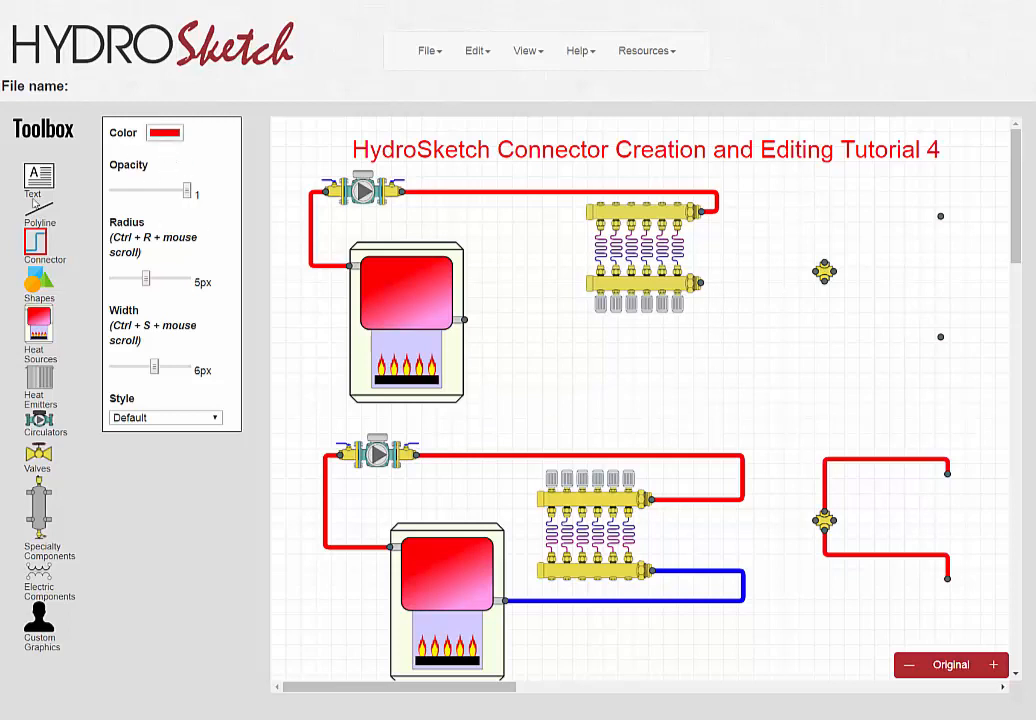
- Draw a connector in blue (0, 0, 255) from the upper manifold's lower header port to the boiler's return port
{"action": "left_click", "coordinate": [173, 137]}
{"action": "left_click", "coordinate": [96, 8]}
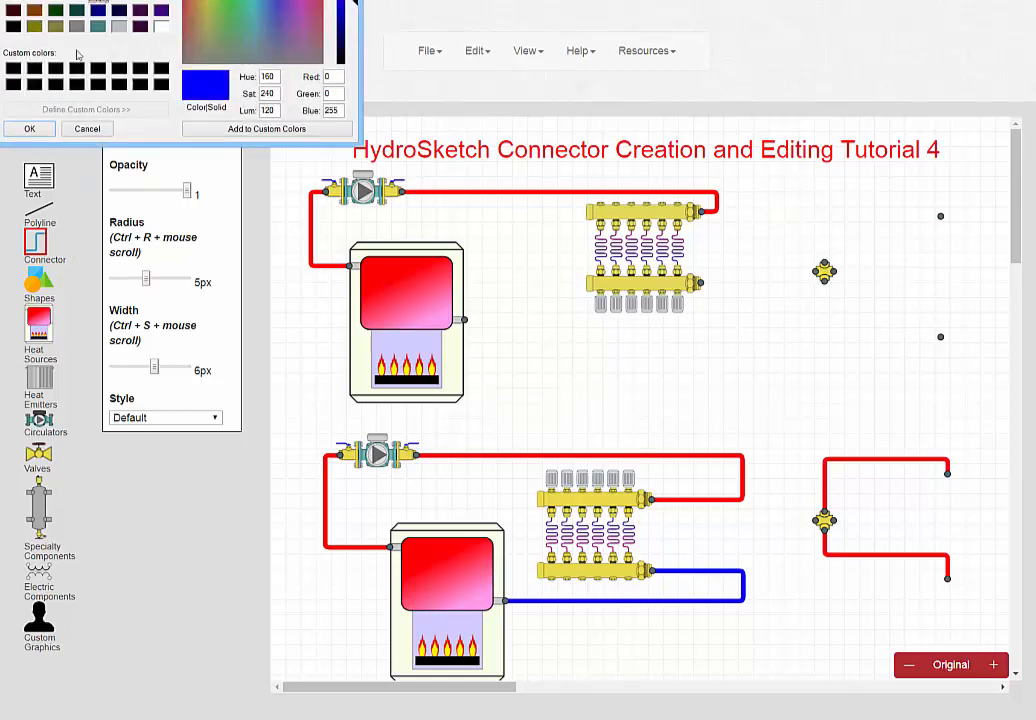
{"action": "left_click", "coordinate": [29, 128]}
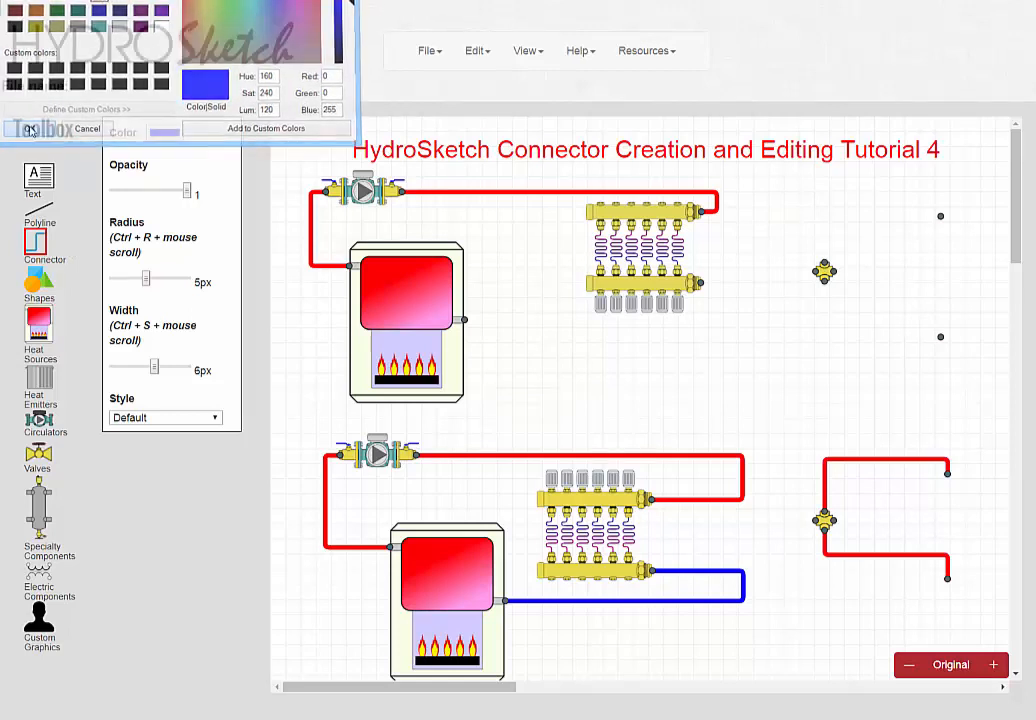
{"action": "left_click", "coordinate": [700, 284]}
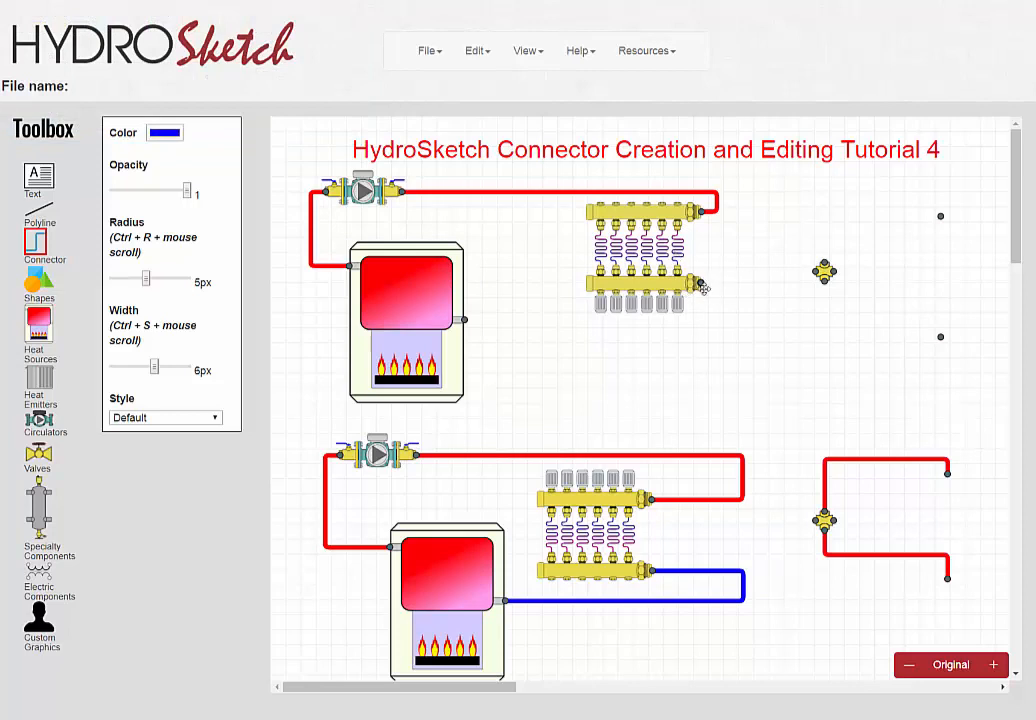
{"action": "left_click", "coordinate": [465, 321]}
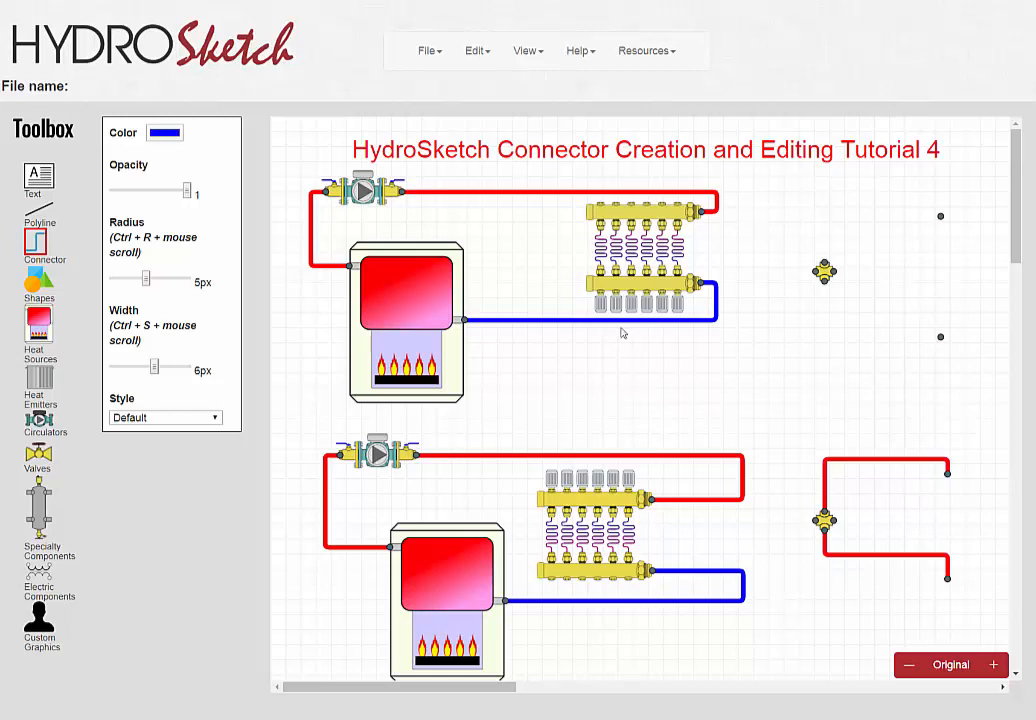
{"action": "left_click", "coordinate": [30, 248]}
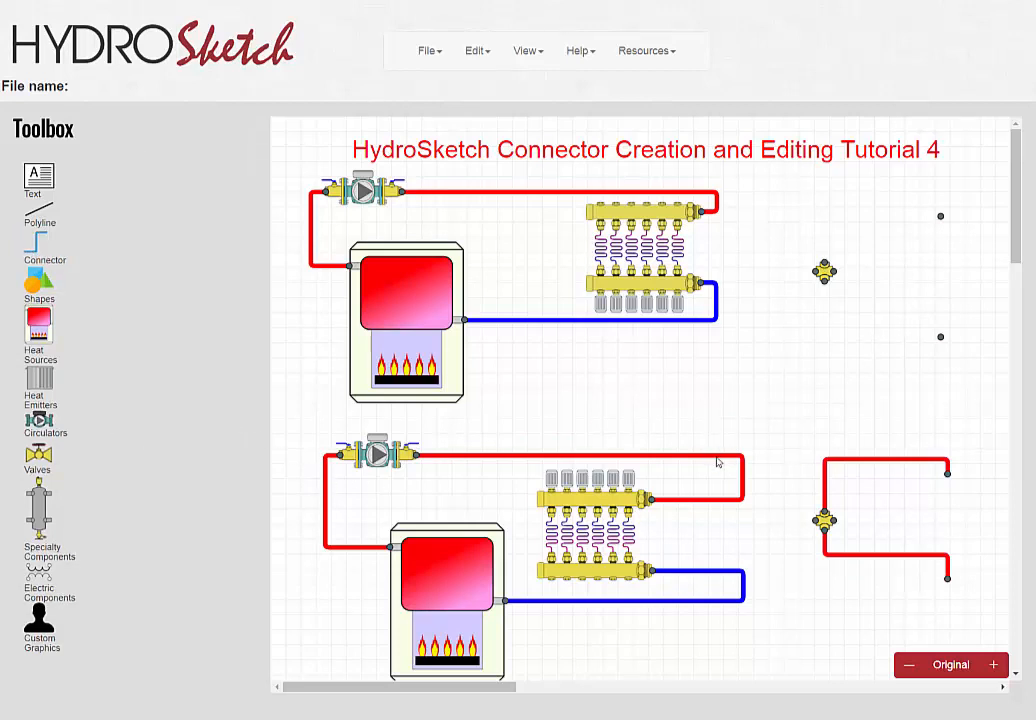
- Recolor the connector above the lower four-port valve to bright green (0, 255, 0)
{"action": "left_click", "coordinate": [850, 460]}
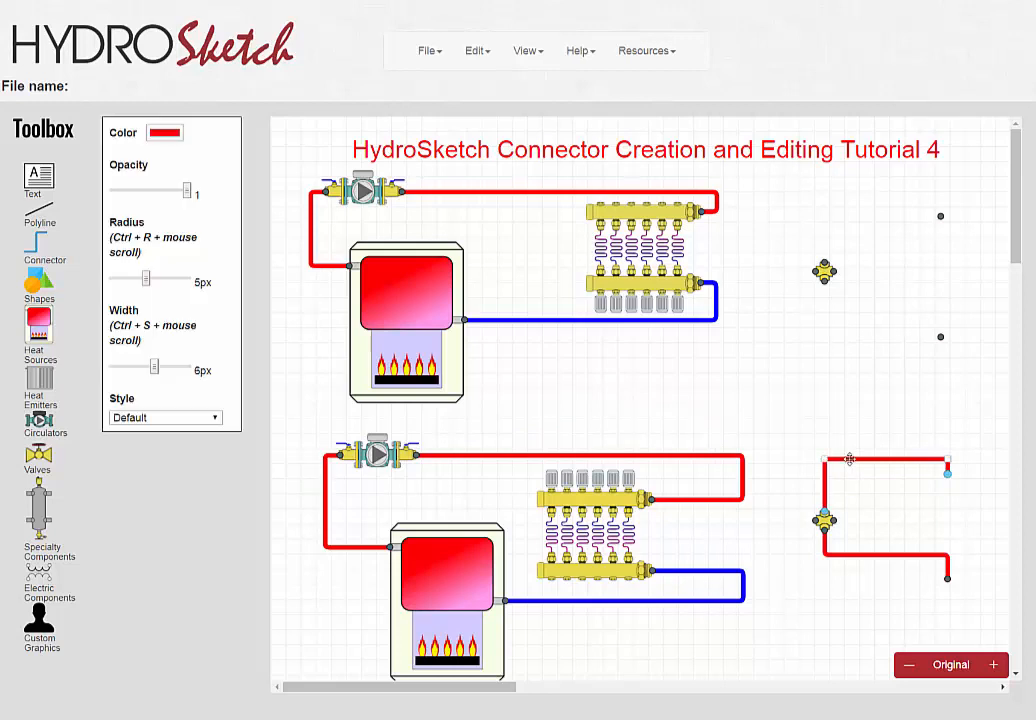
{"action": "left_click", "coordinate": [162, 134]}
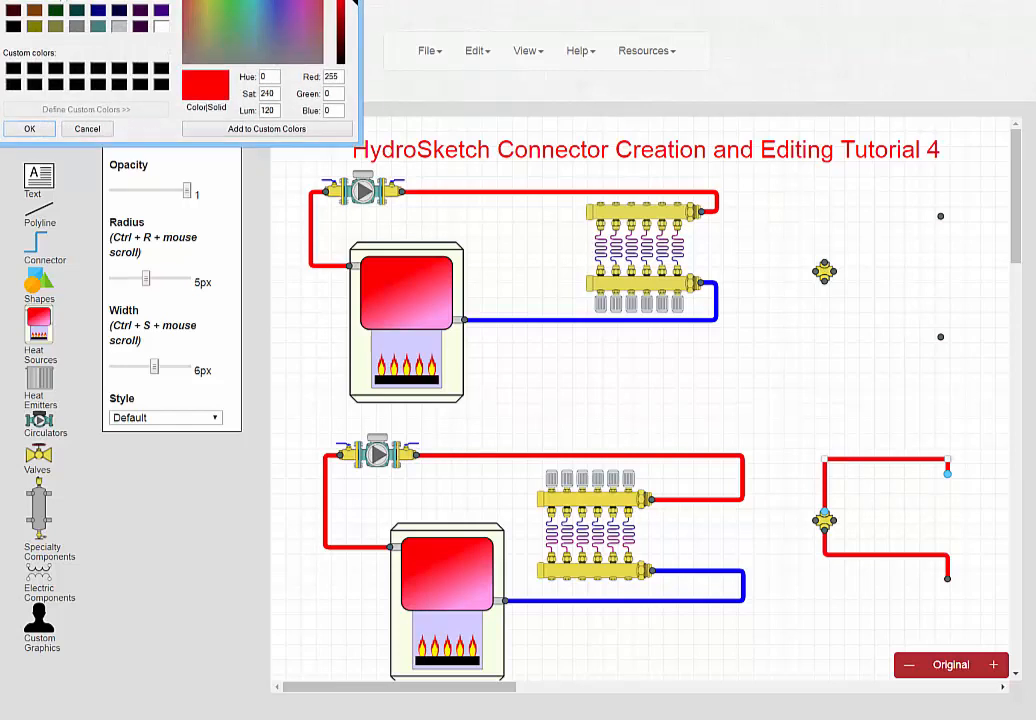
{"action": "left_click", "coordinate": [55, 1]}
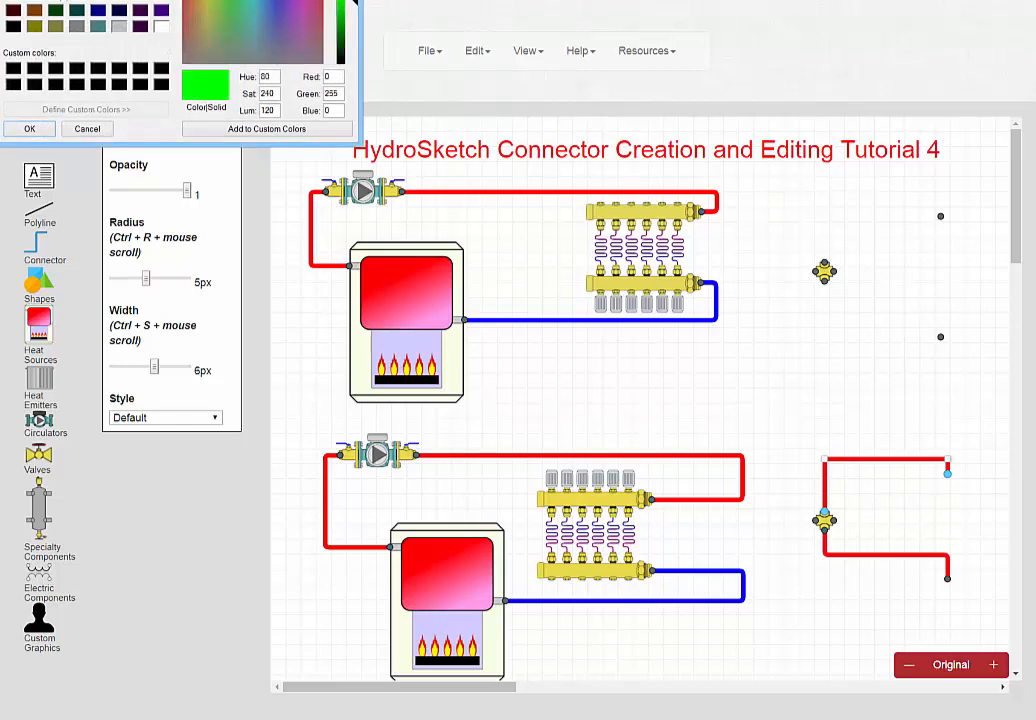
{"action": "left_click", "coordinate": [31, 130]}
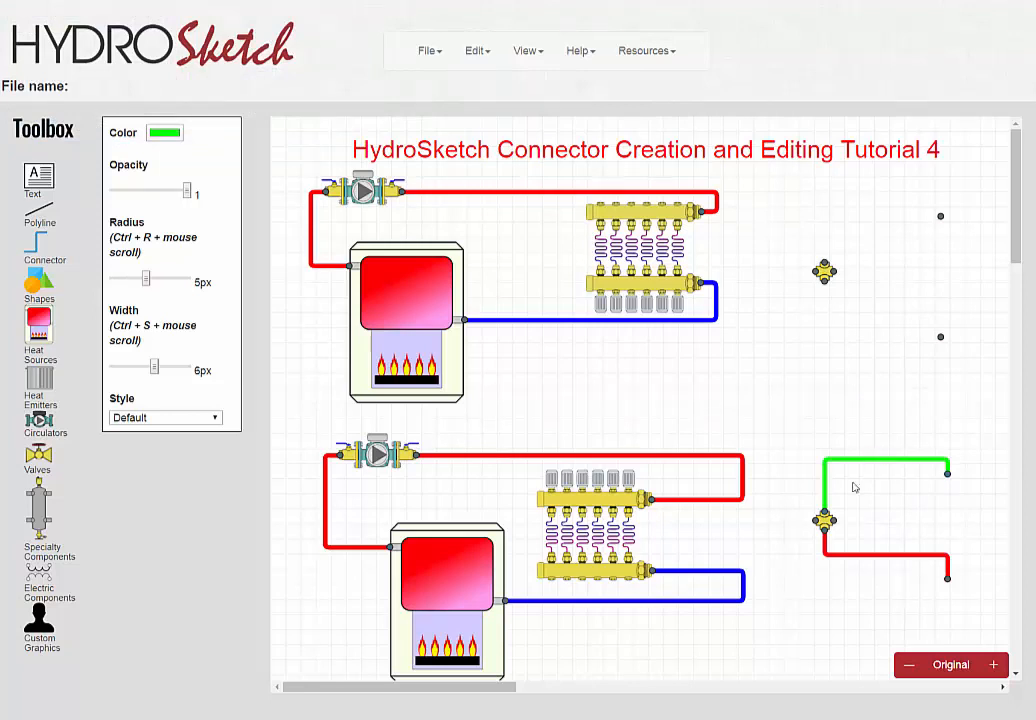
- Set the width of the red connector below the lower four-port valve to 2px
{"action": "left_click", "coordinate": [885, 554]}
{"action": "left_click_drag", "start_coordinate": [157, 372], "coordinate": [124, 378]}
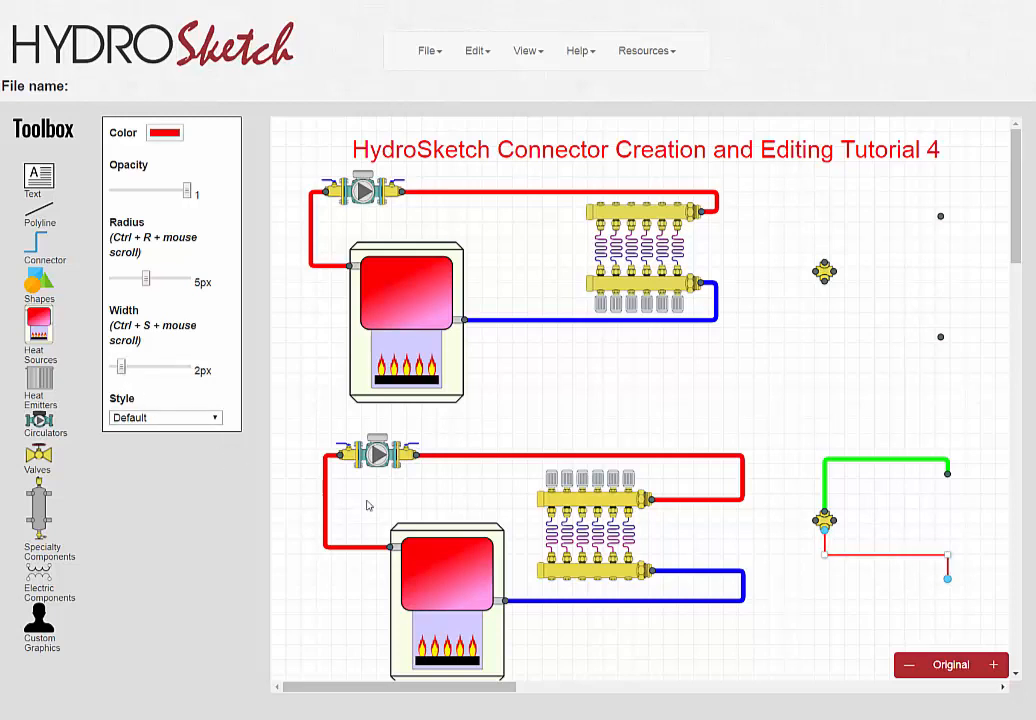
{"action": "left_click", "coordinate": [903, 596]}
- Add a segment to the upper diagram's blue return connector and reshape it to step down between boiler and manifold
{"action": "left_click", "coordinate": [587, 320]}
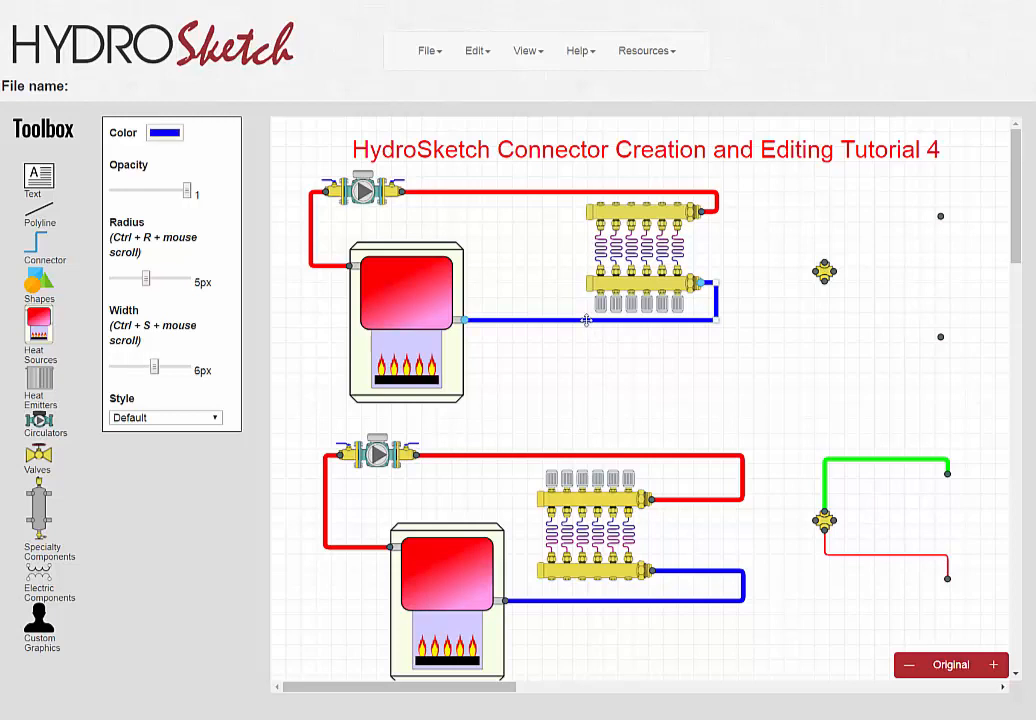
{"action": "right_click", "coordinate": [587, 320]}
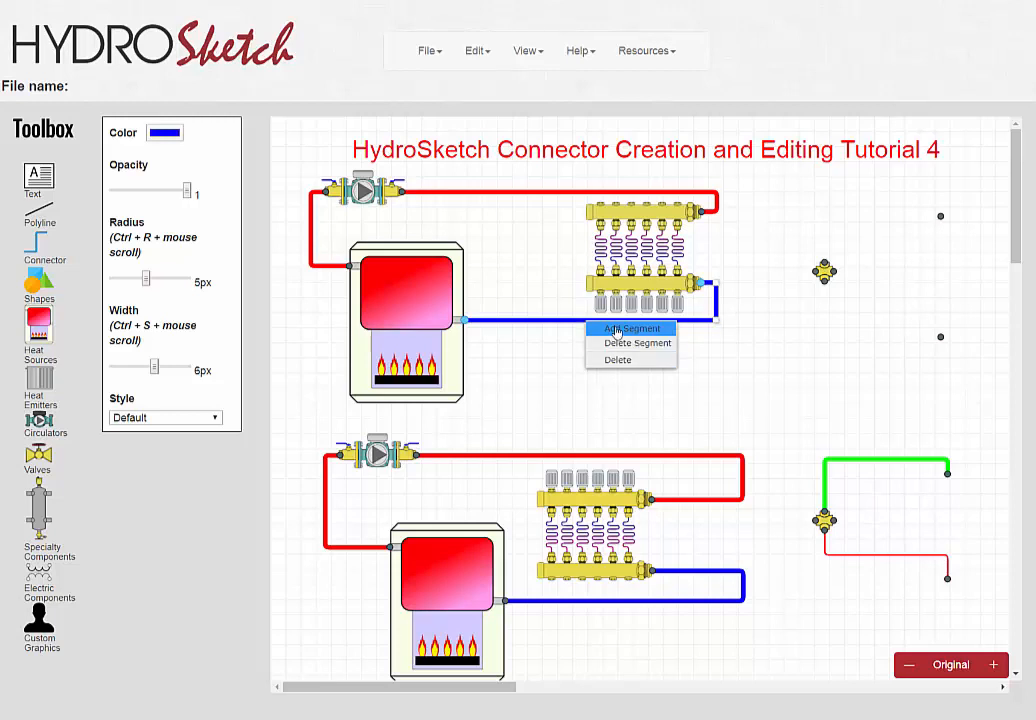
{"action": "left_click", "coordinate": [617, 330]}
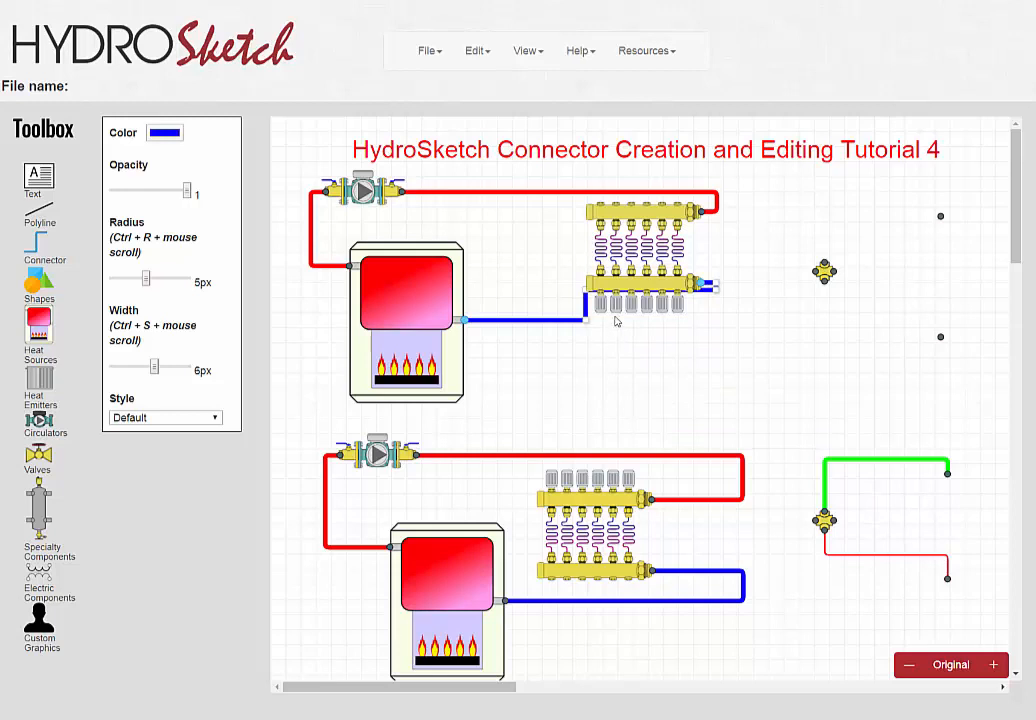
{"action": "left_click_drag", "start_coordinate": [586, 312], "coordinate": [765, 325]}
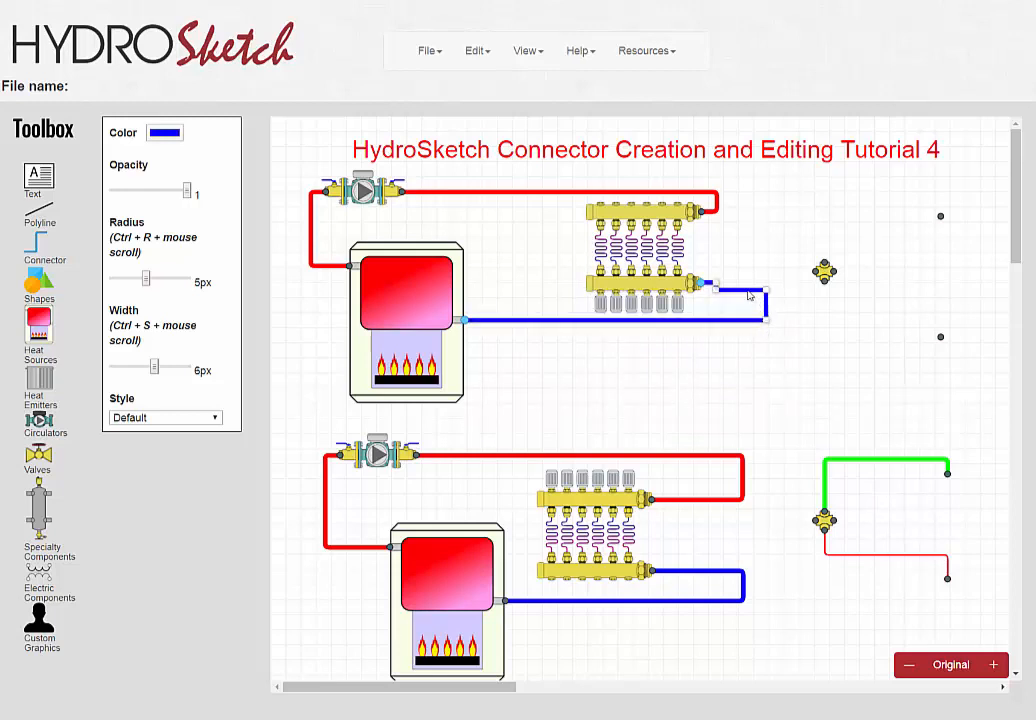
{"action": "left_click_drag", "start_coordinate": [724, 290], "coordinate": [722, 302]}
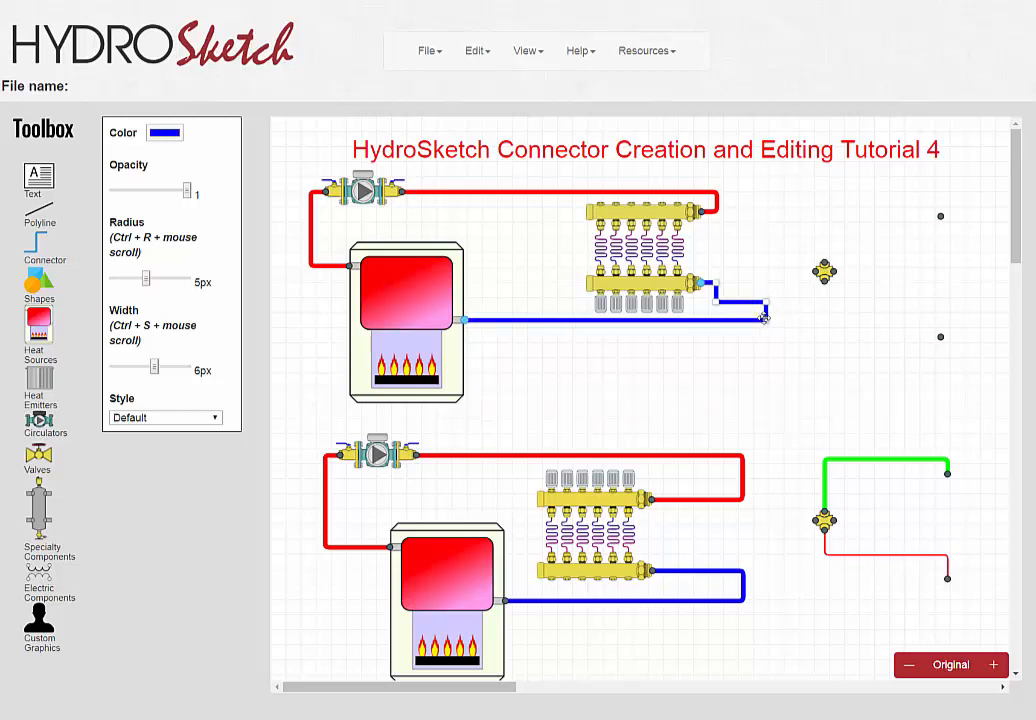
{"action": "left_click_drag", "start_coordinate": [765, 318], "coordinate": [560, 363]}
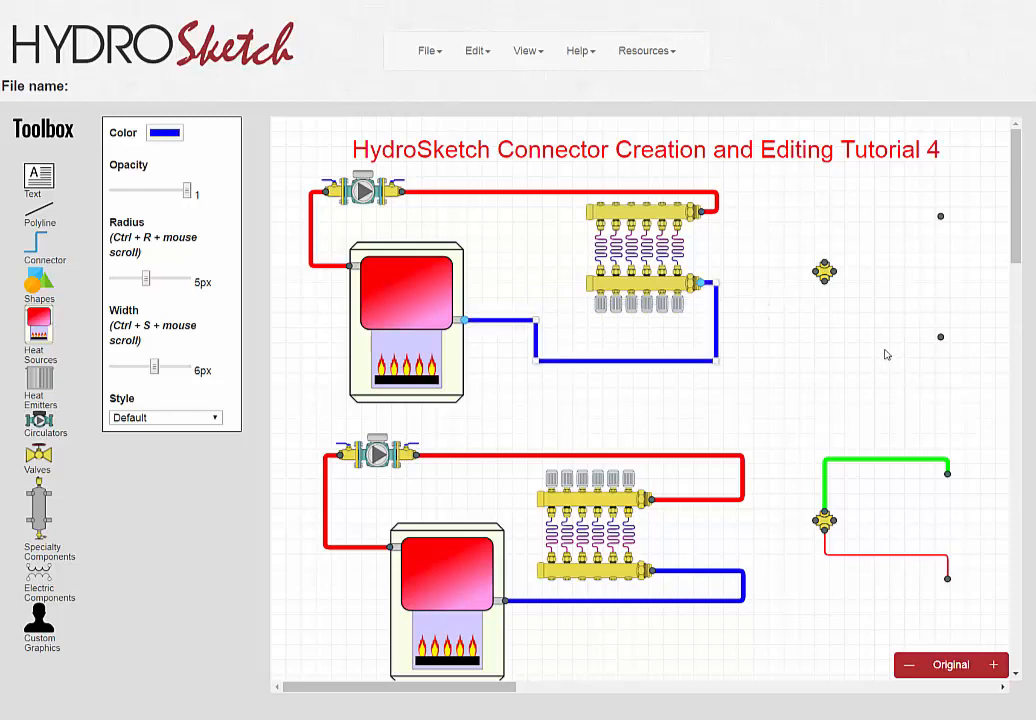
- Delete the blue return connector's vertical segment beside the manifold, and move its remaining vertical segment just beyond the manifold's port end
{"action": "right_click", "coordinate": [717, 345]}
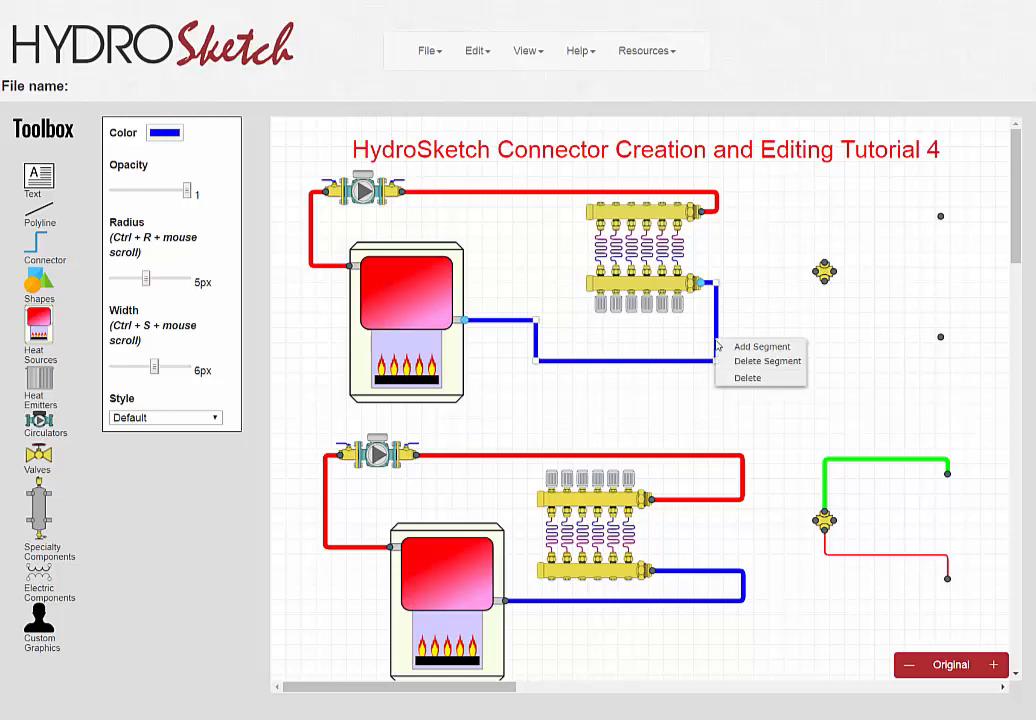
{"action": "left_click", "coordinate": [724, 361]}
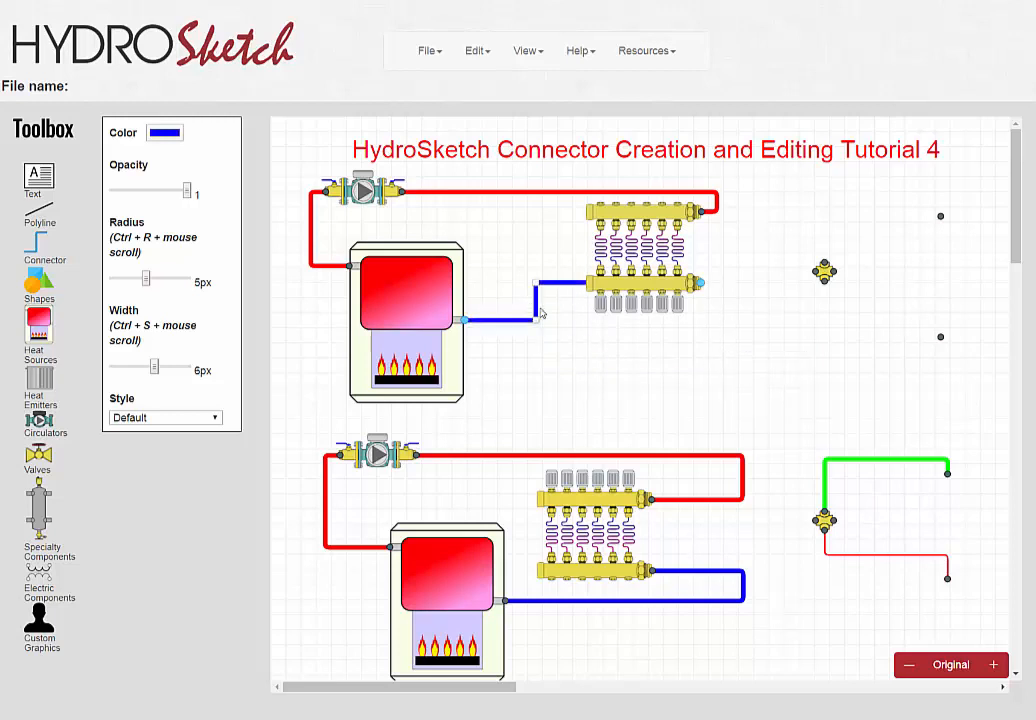
{"action": "left_click_drag", "start_coordinate": [540, 313], "coordinate": [738, 317]}
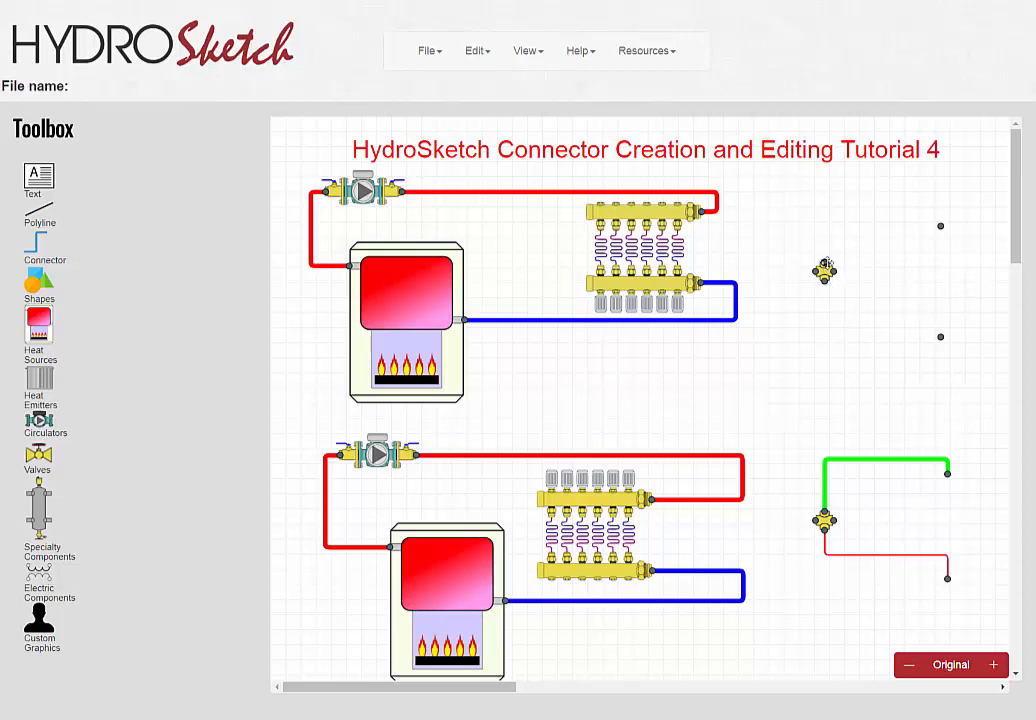
- Draw a green 2px connector from the upper valve's top port to the upper free port, and set the valve port's direction to Right
{"action": "left_click", "coordinate": [36, 248]}
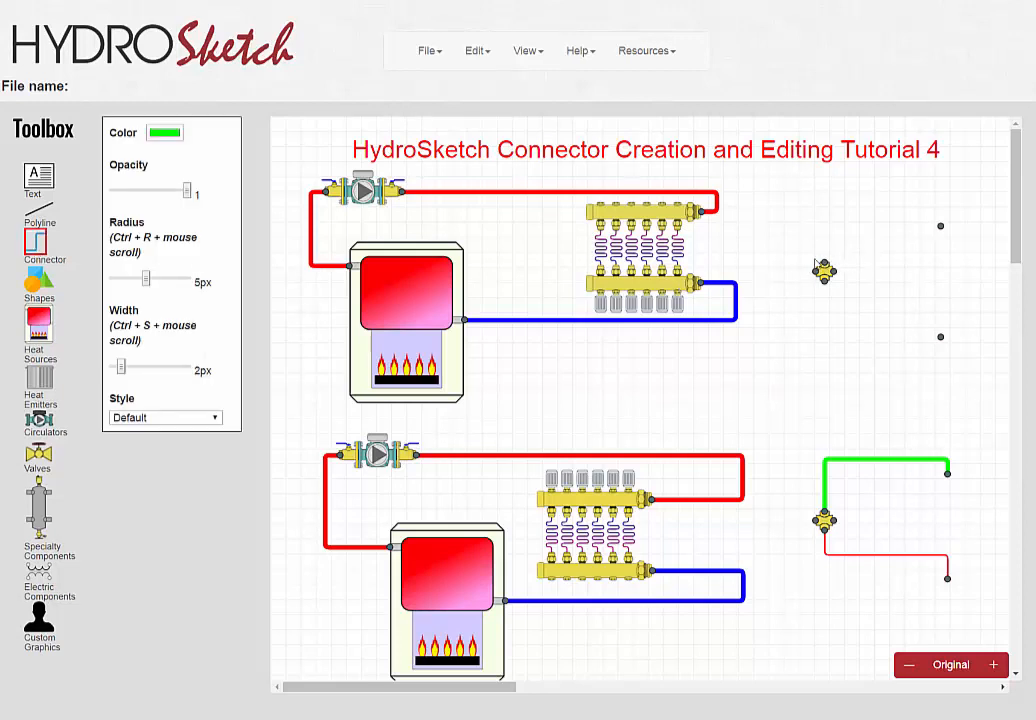
{"action": "left_click_drag", "start_coordinate": [822, 268], "coordinate": [939, 226]}
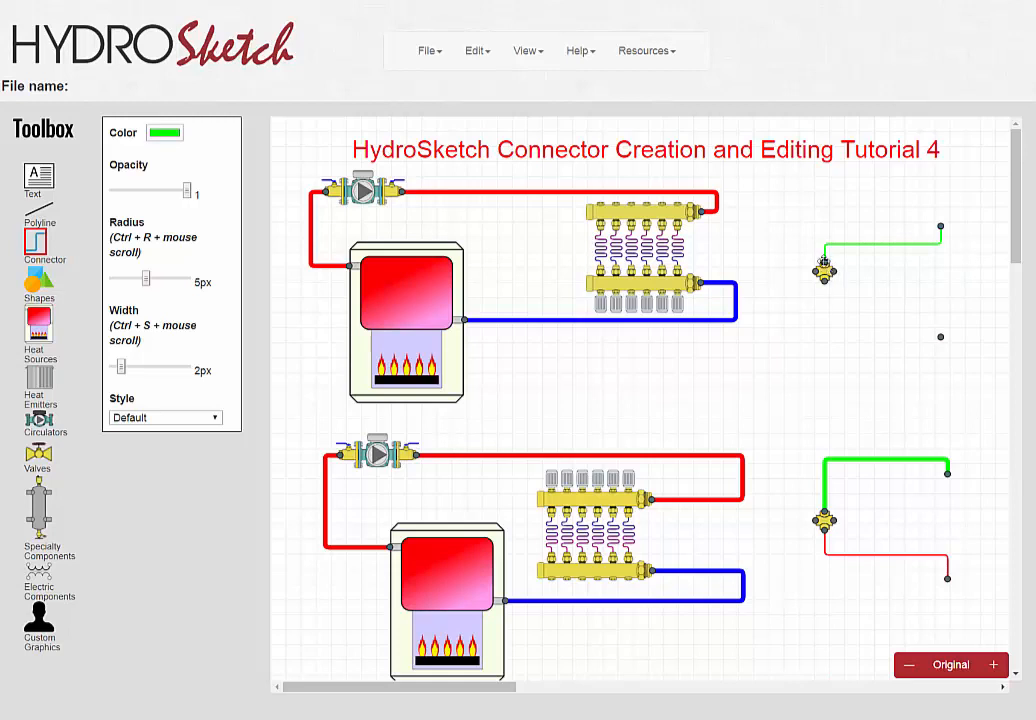
{"action": "right_click", "coordinate": [822, 262]}
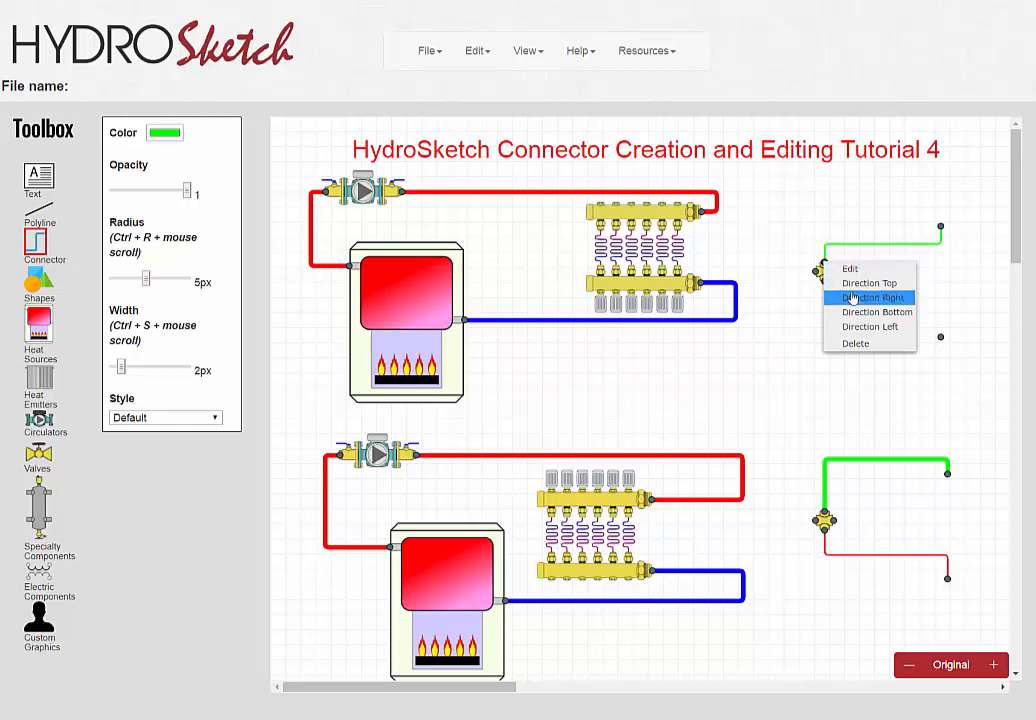
{"action": "left_click", "coordinate": [852, 298]}
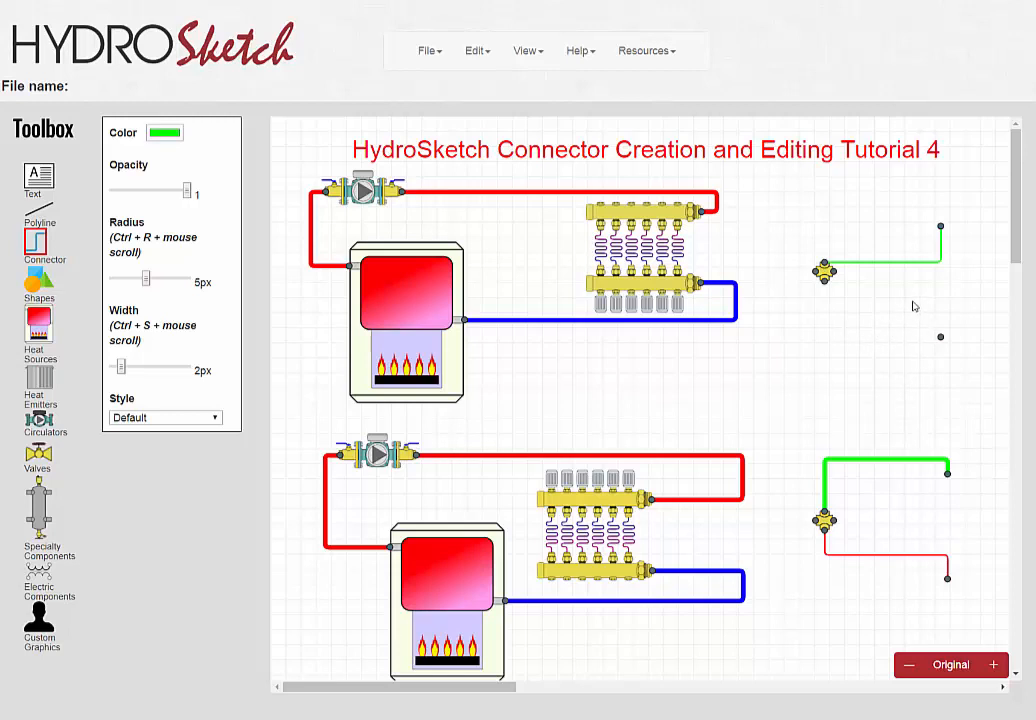
- Move the lower unconnected port from beneath the green connector to the empty area below the upper manifold's blue connector
{"action": "left_click_drag", "start_coordinate": [913, 305], "coordinate": [982, 388]}
{"action": "left_click", "coordinate": [886, 335]}
{"action": "left_click_drag", "start_coordinate": [920, 308], "coordinate": [971, 377]}
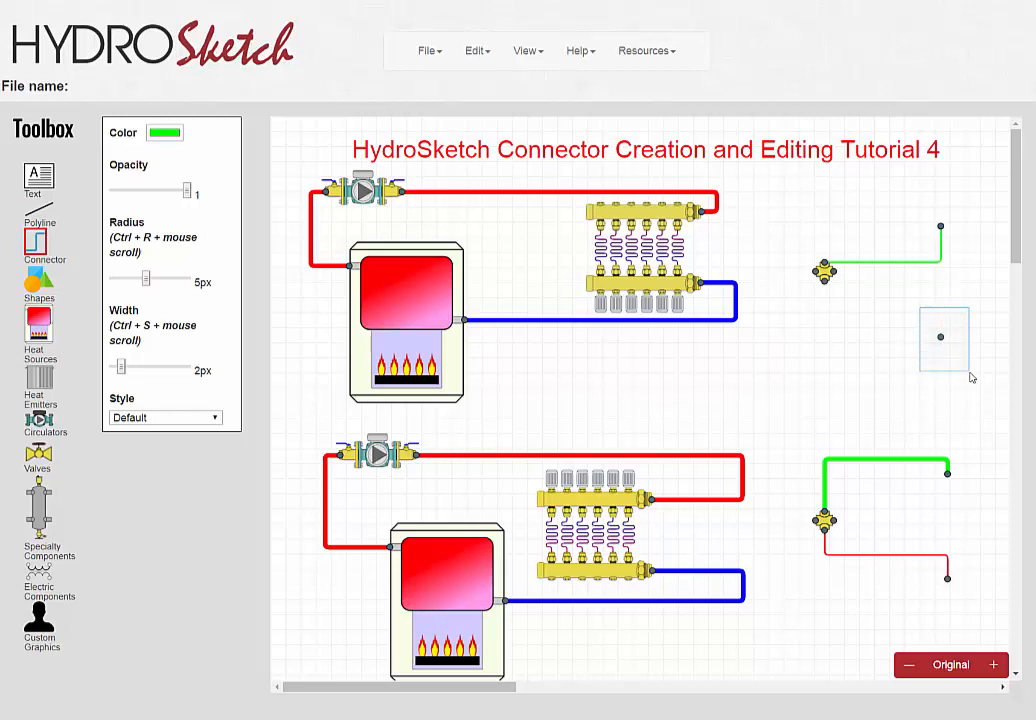
{"action": "left_click_drag", "start_coordinate": [971, 377], "coordinate": [970, 377]}
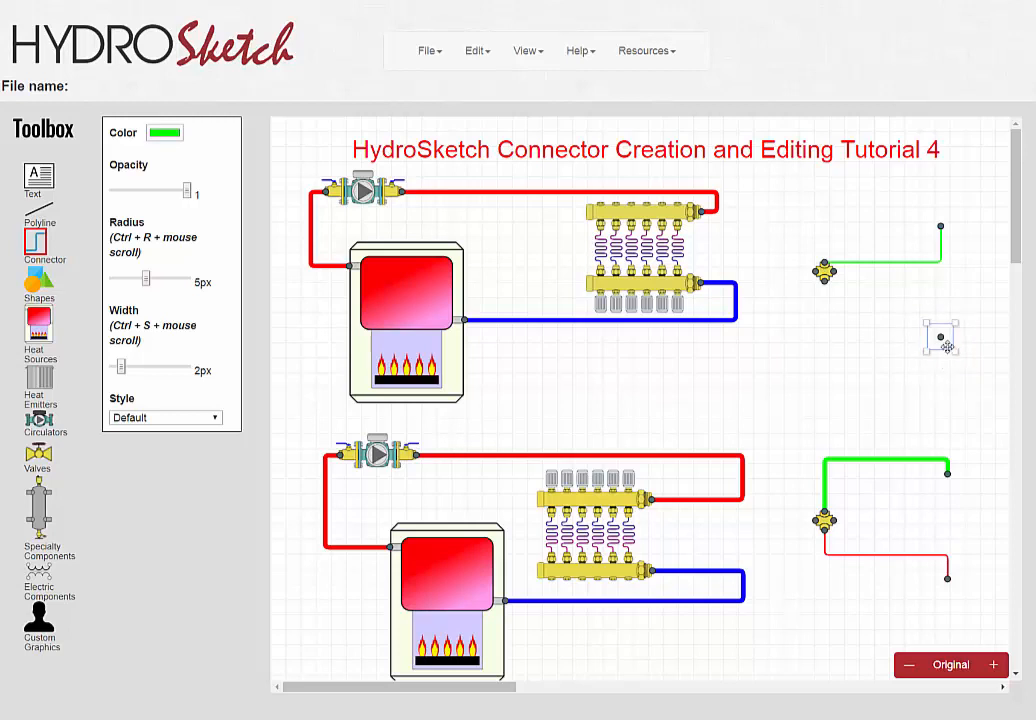
{"action": "left_click_drag", "start_coordinate": [946, 347], "coordinate": [750, 403]}
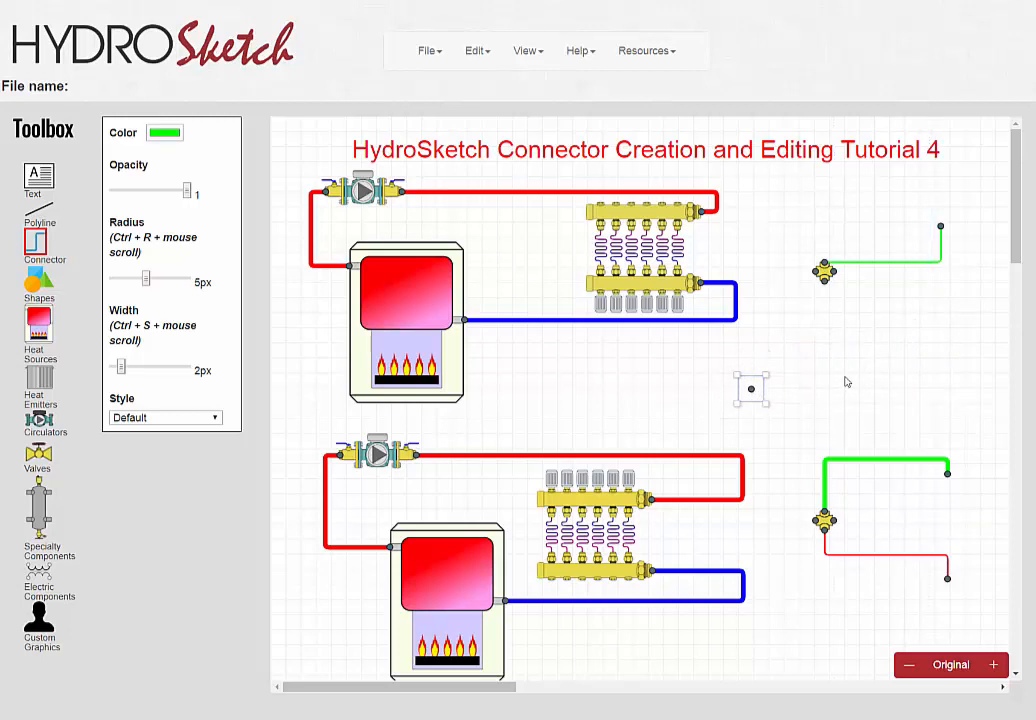
{"action": "left_click", "coordinate": [782, 381]}
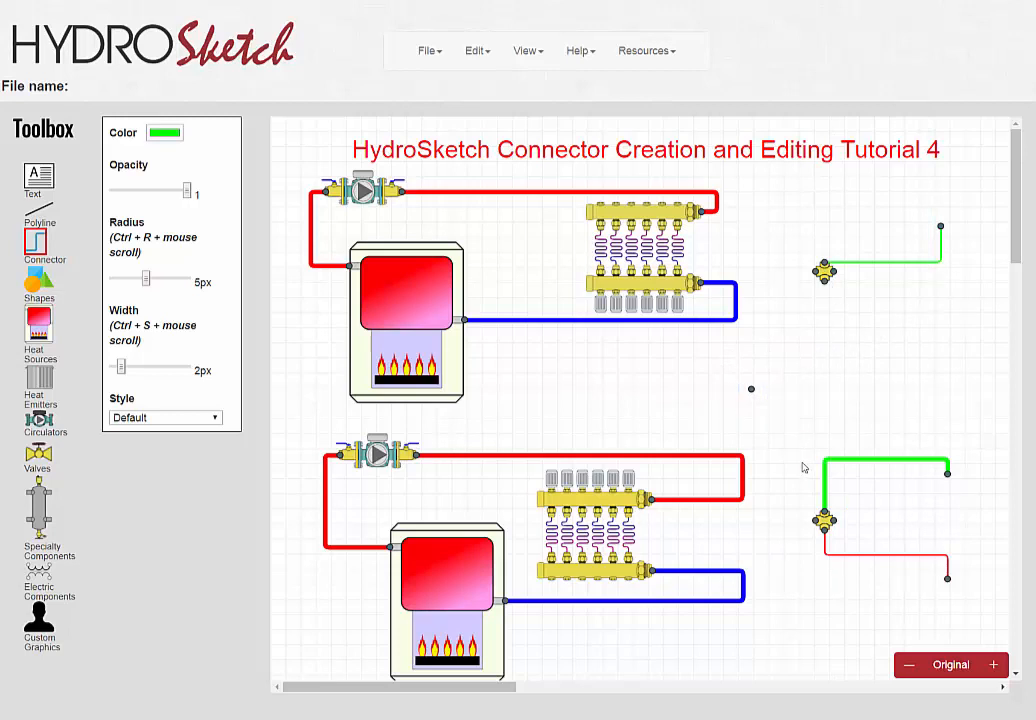